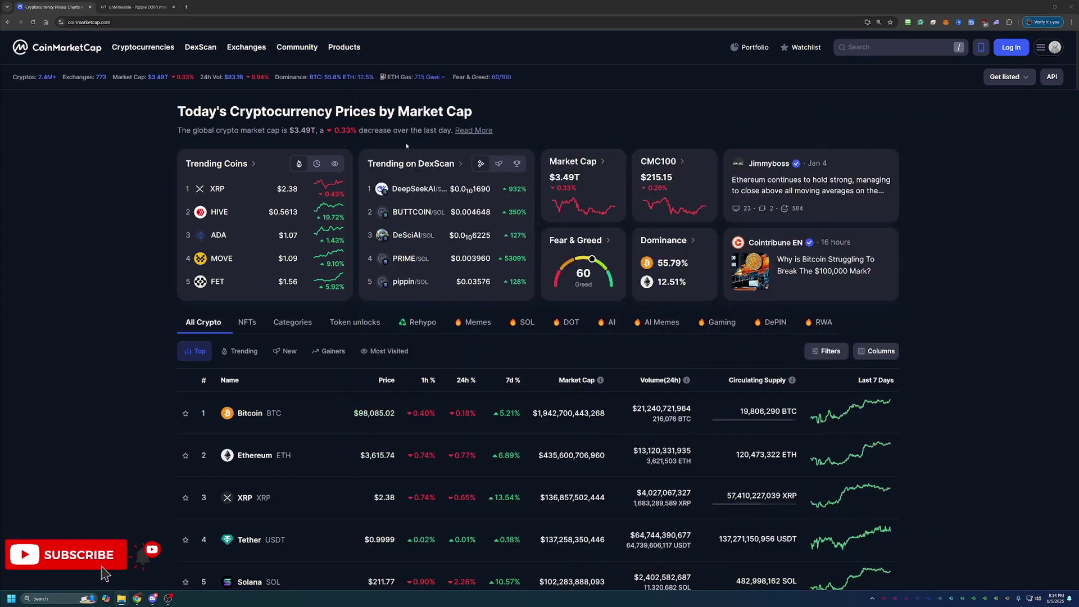
Open XRP's CoinMarketCap page and show its price chart over the full 2014–2025 history.
scroll(938, 248, down, 3)
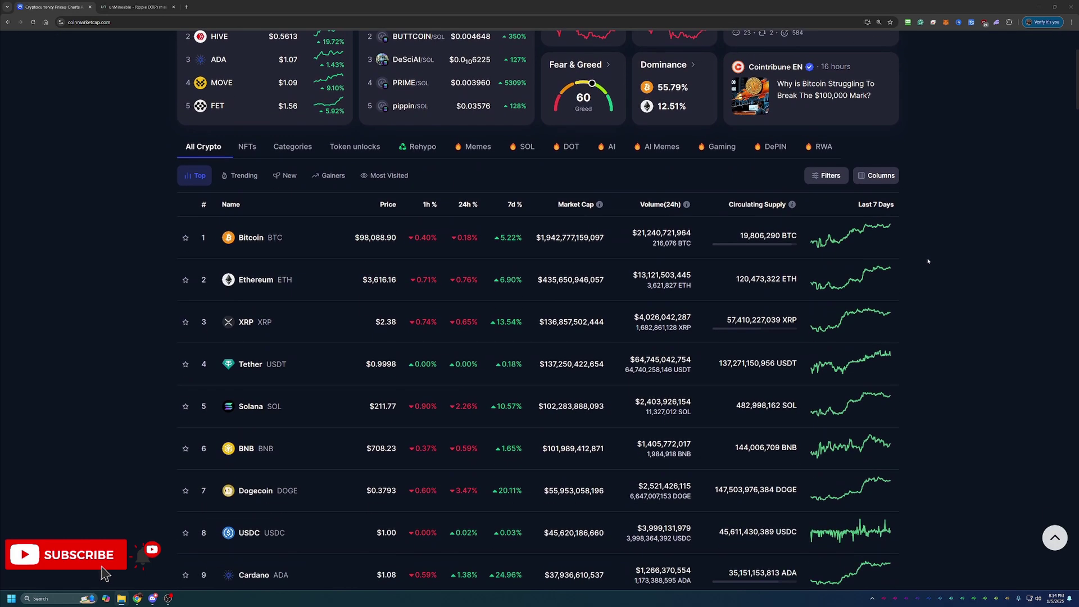
scroll(930, 261, down, 1)
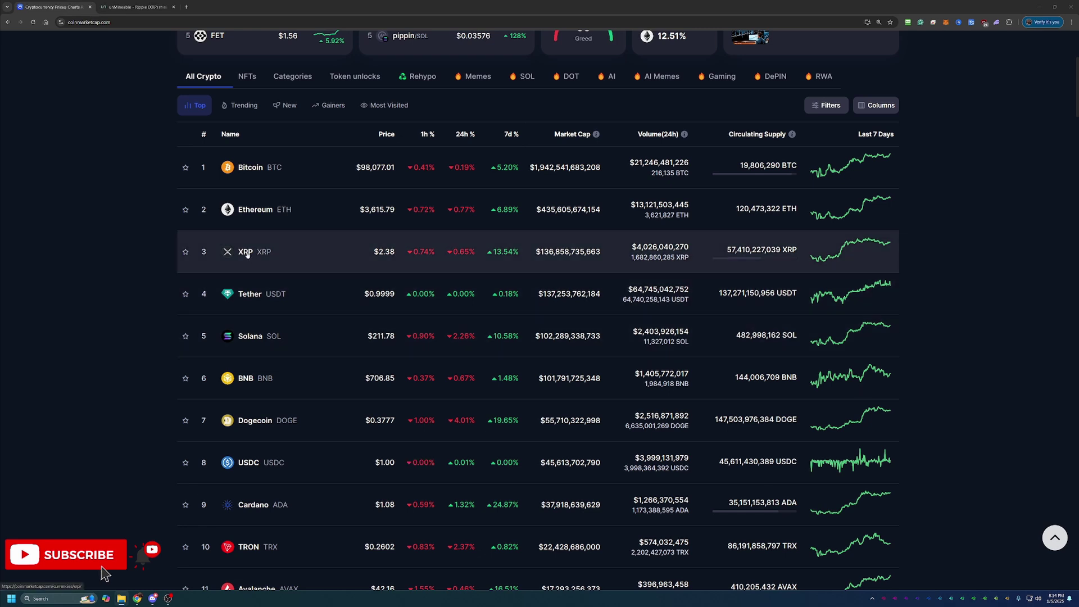
click(250, 257)
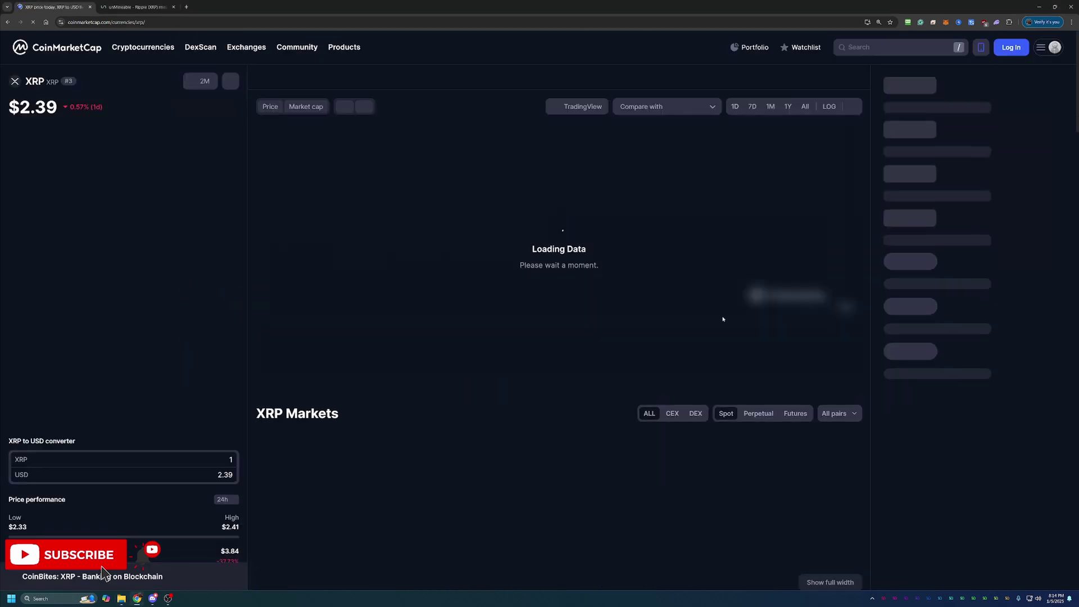
click(805, 108)
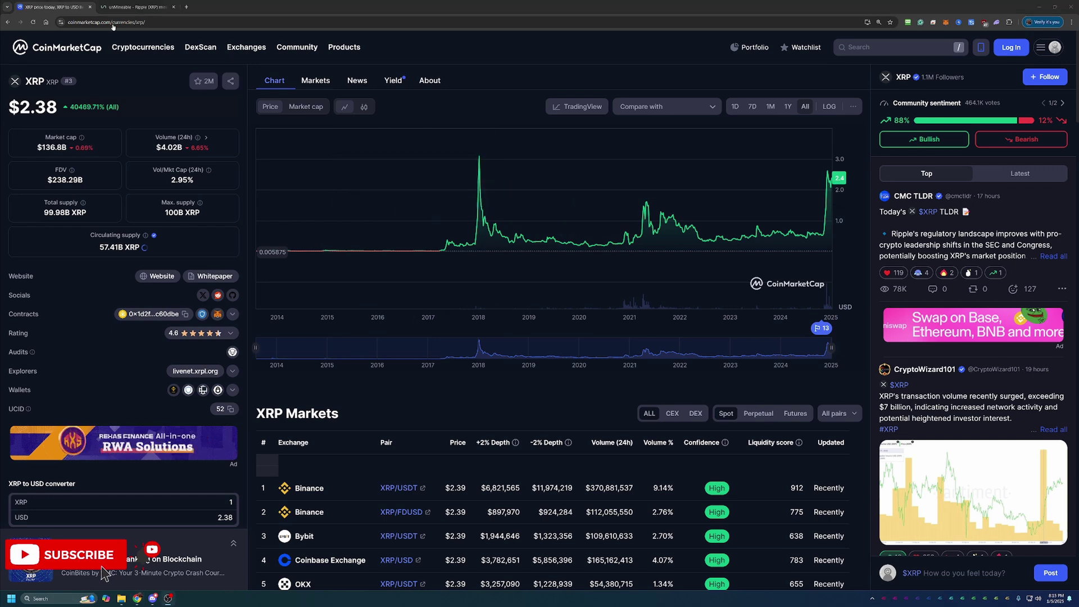
Switch to the unMineable page and scroll down to the 'Get started with our wizard' link.
click(117, 5)
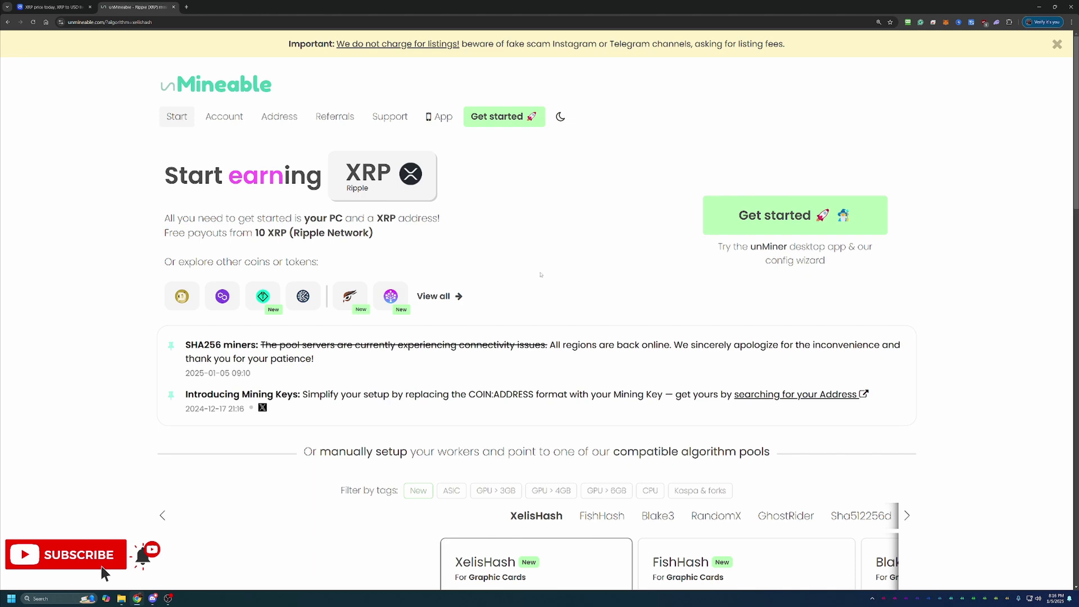
scroll(515, 248, down, 2)
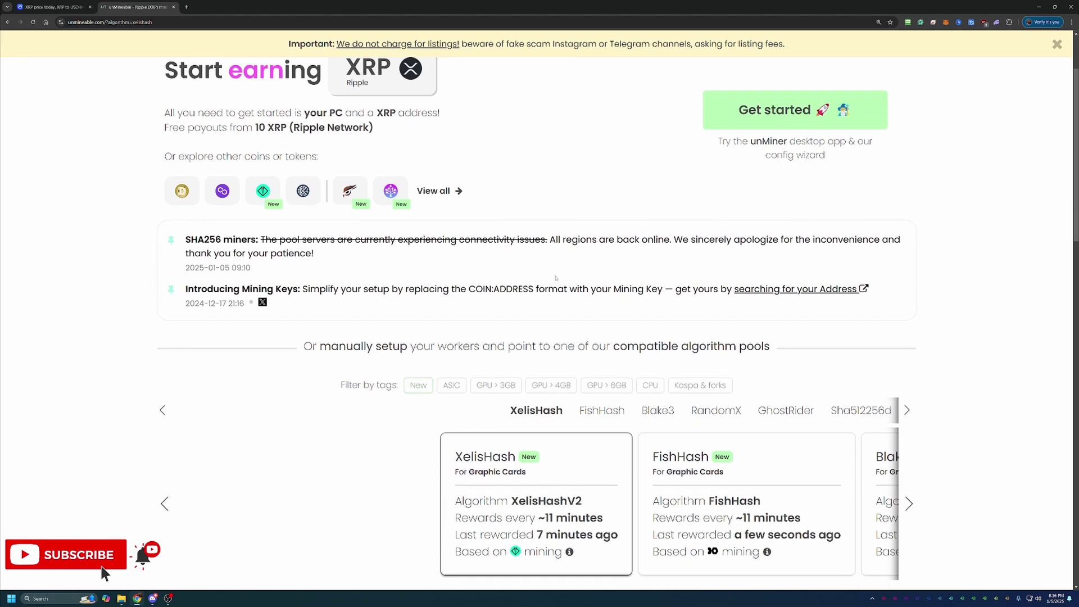
scroll(837, 305, down, 1)
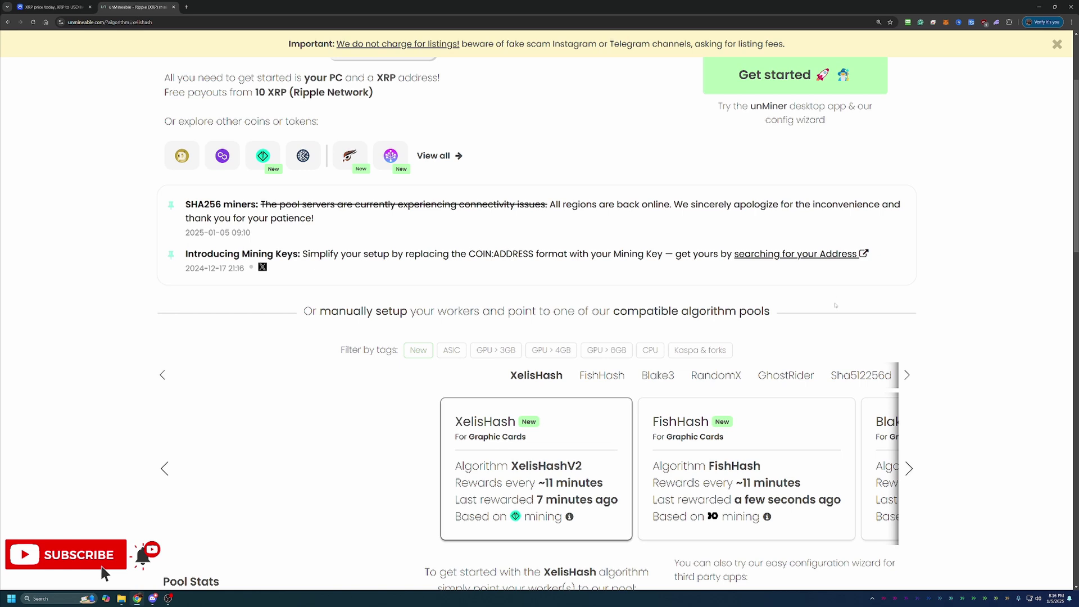
scroll(832, 337, down, 1)
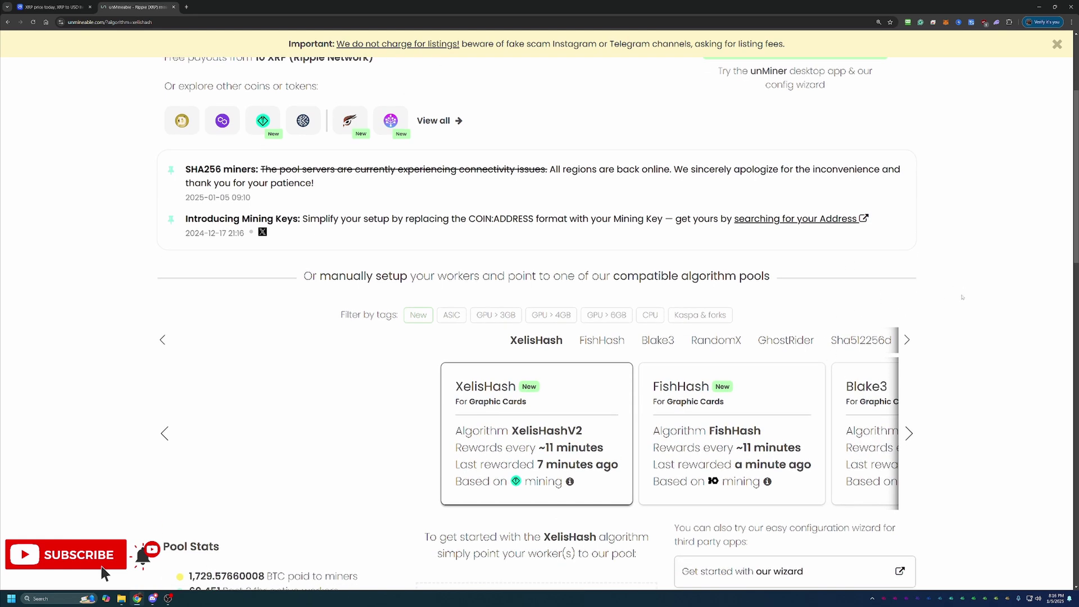
scroll(972, 283, down, 2)
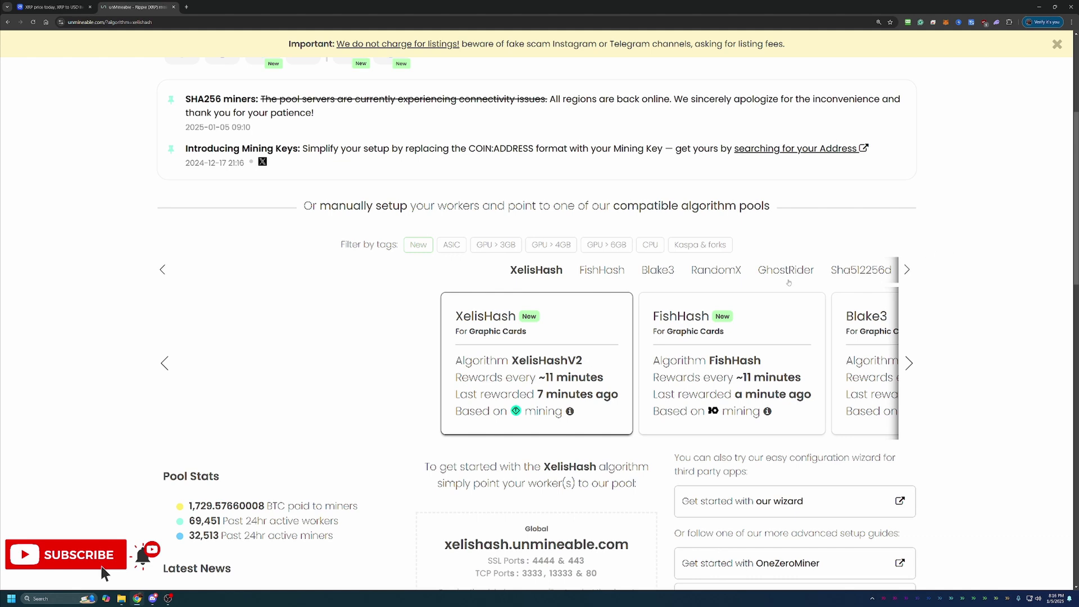
scroll(382, 261, down, 1)
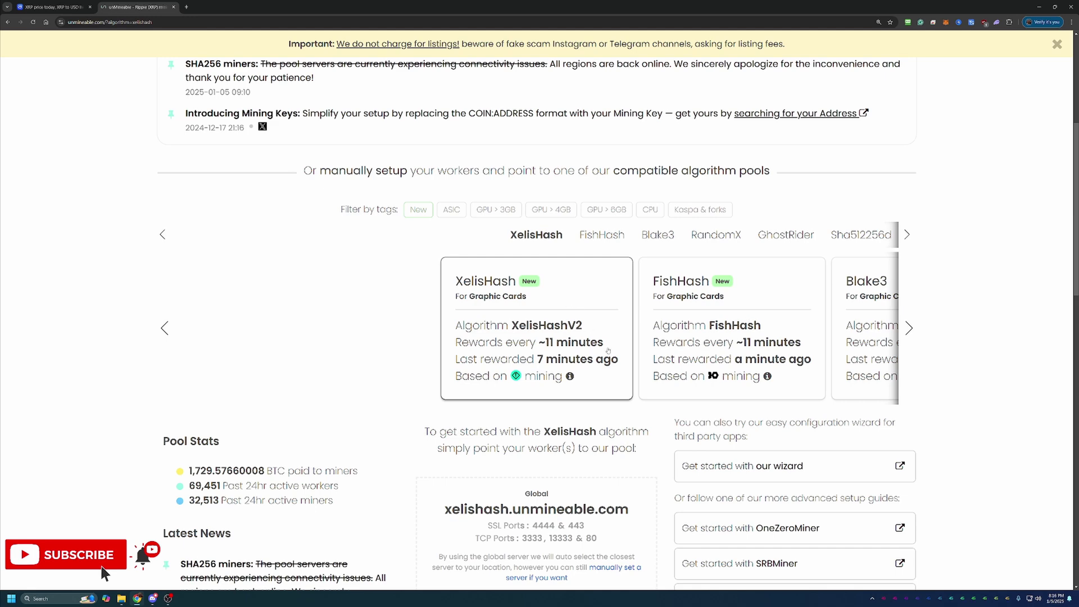
scroll(760, 450, down, 1)
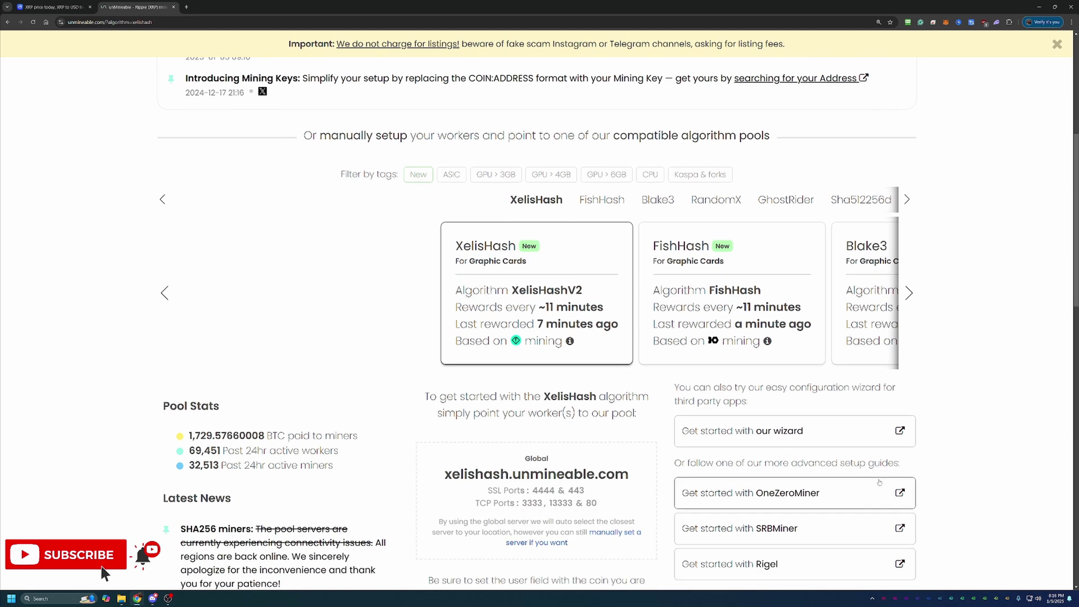
Start the unMineable configuration wizard and choose Basic wizard mode.
click(765, 442)
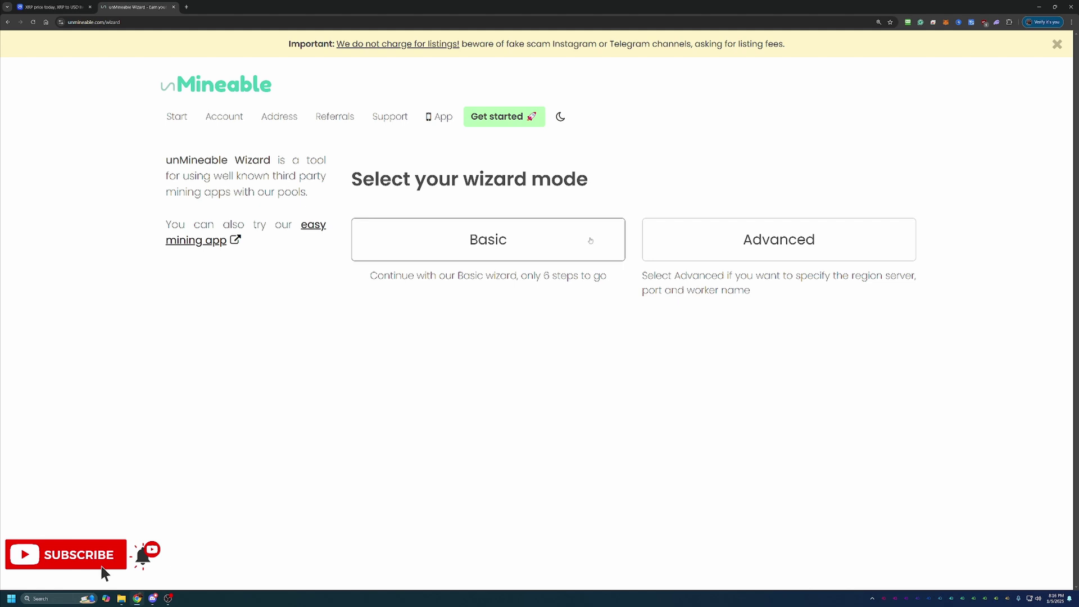
click(547, 239)
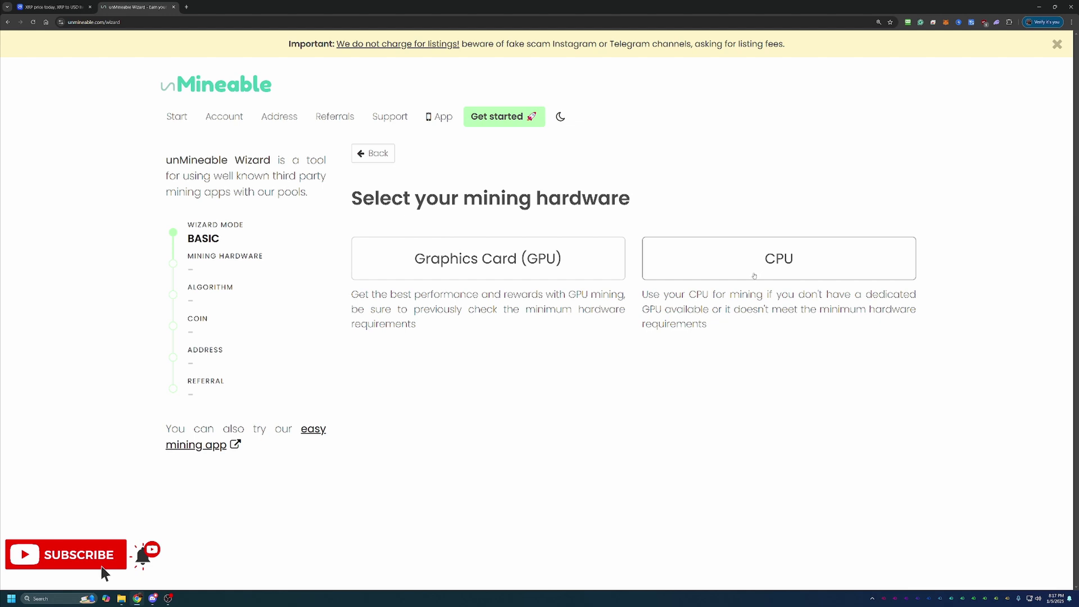
Choose Graphics Card (GPU) hardware, the KAWPOW algorithm and Ripple XRP as the coin.
click(560, 266)
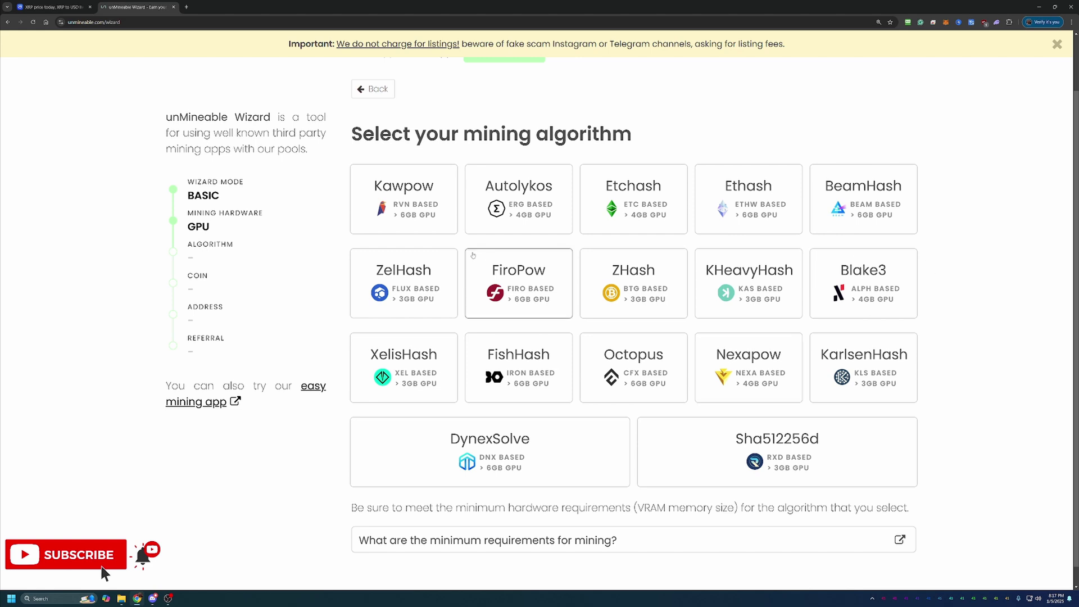
click(403, 194)
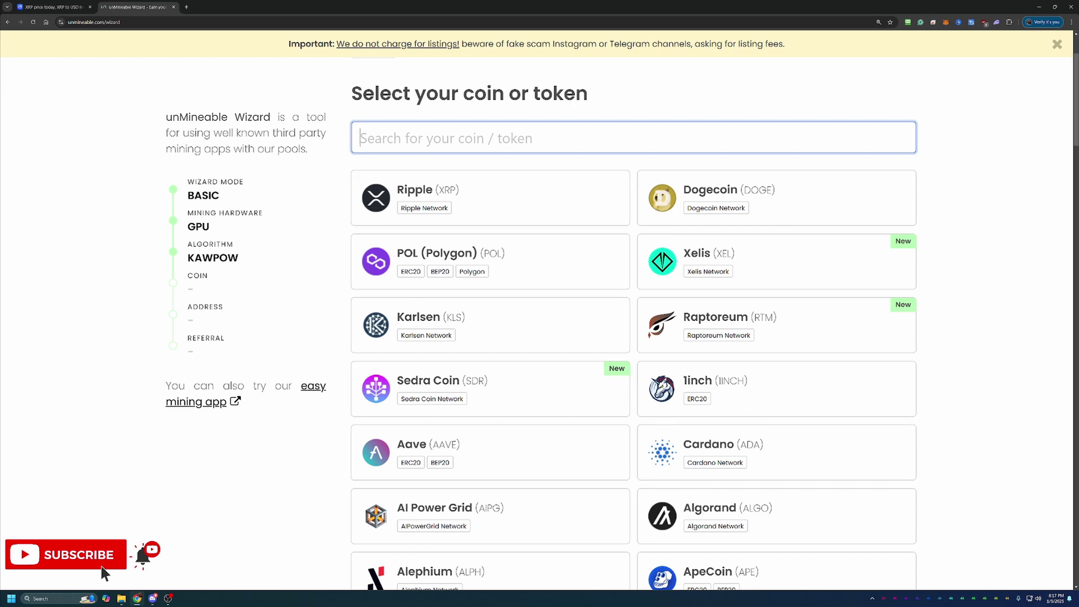
click(509, 203)
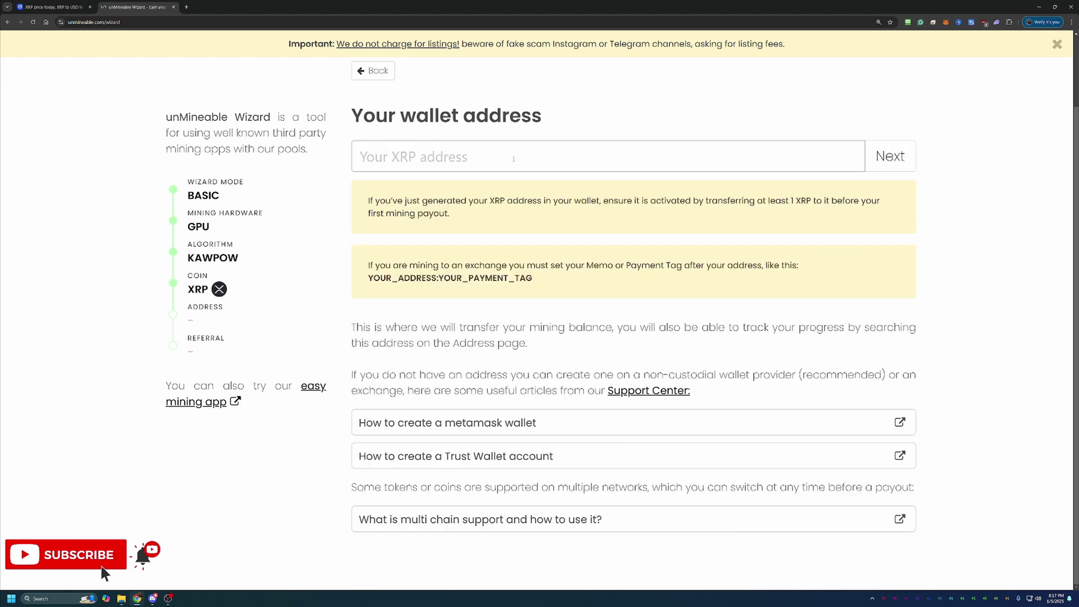
Paste the XRP wallet address into the 'Your wallet address' field.
text(r9Cymt5W8F4EQxAaiPjbjNJnrNzwgWZUe9)
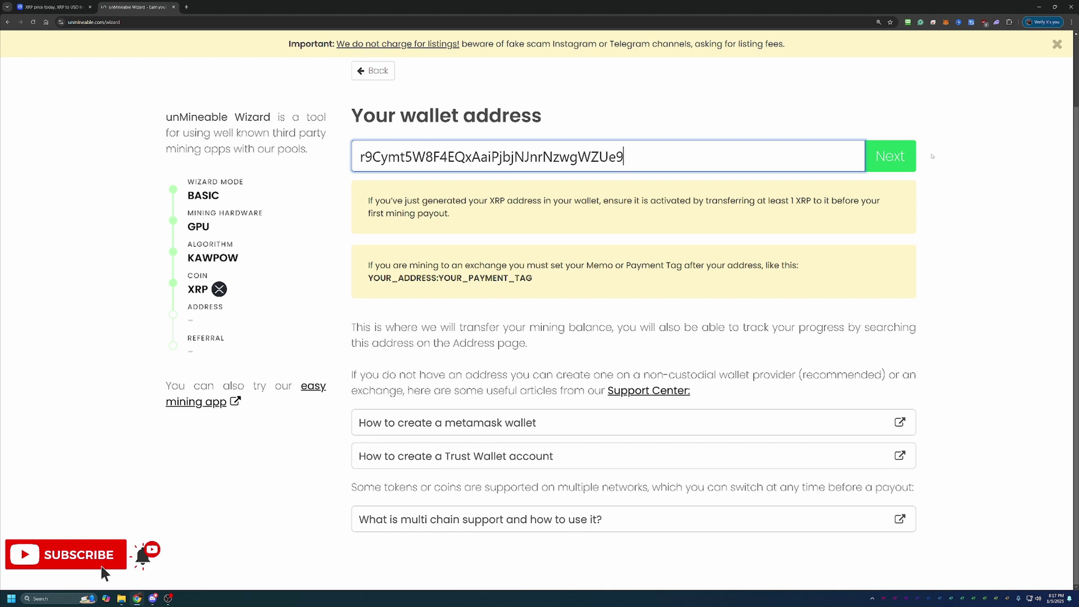
drag(368, 201, 515, 212)
click(598, 221)
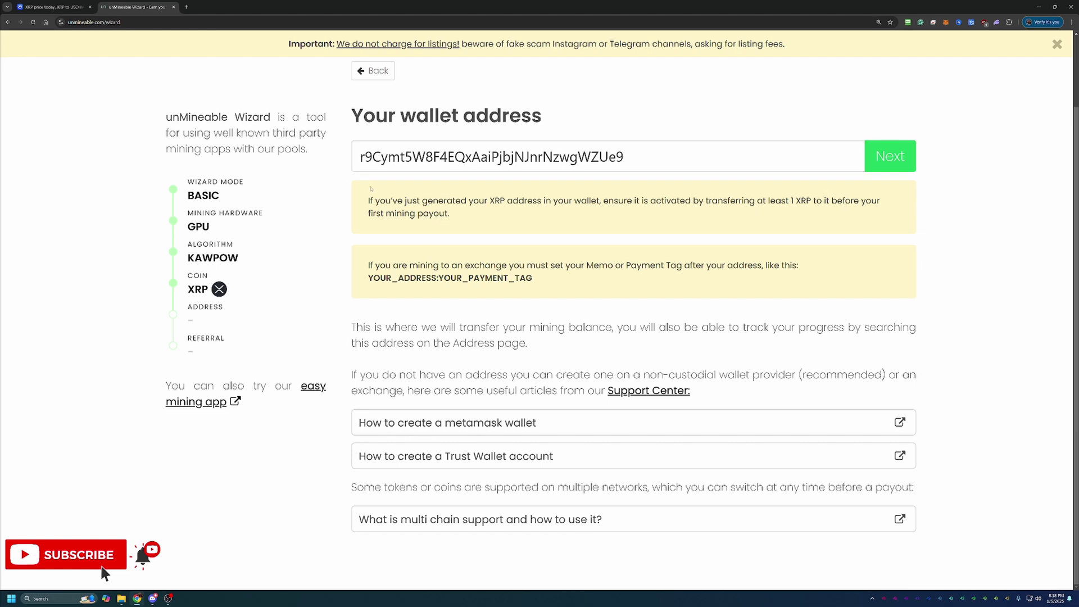
click(903, 157)
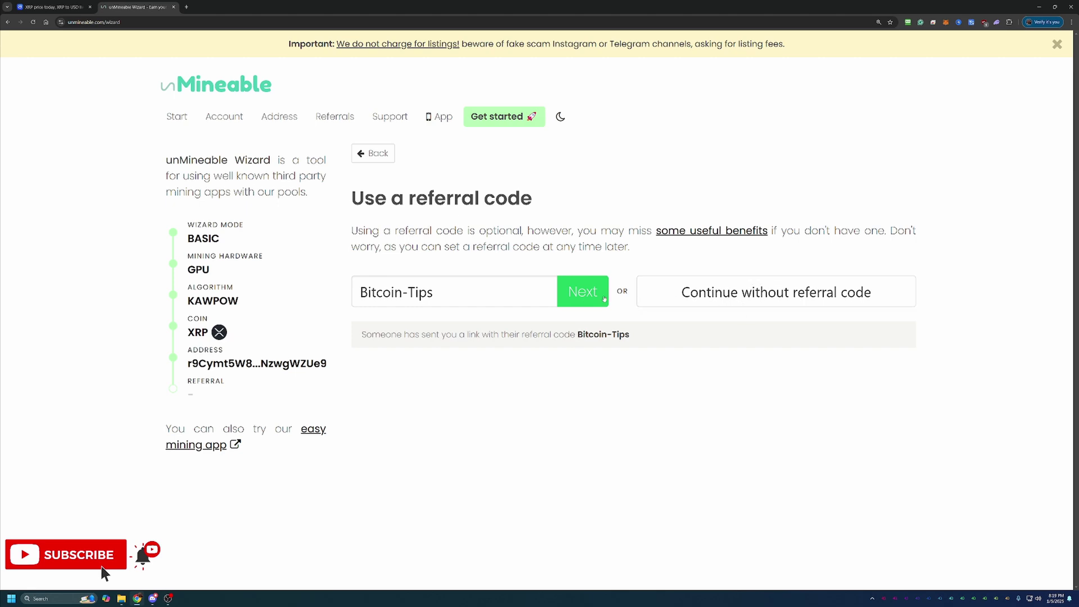
click(584, 292)
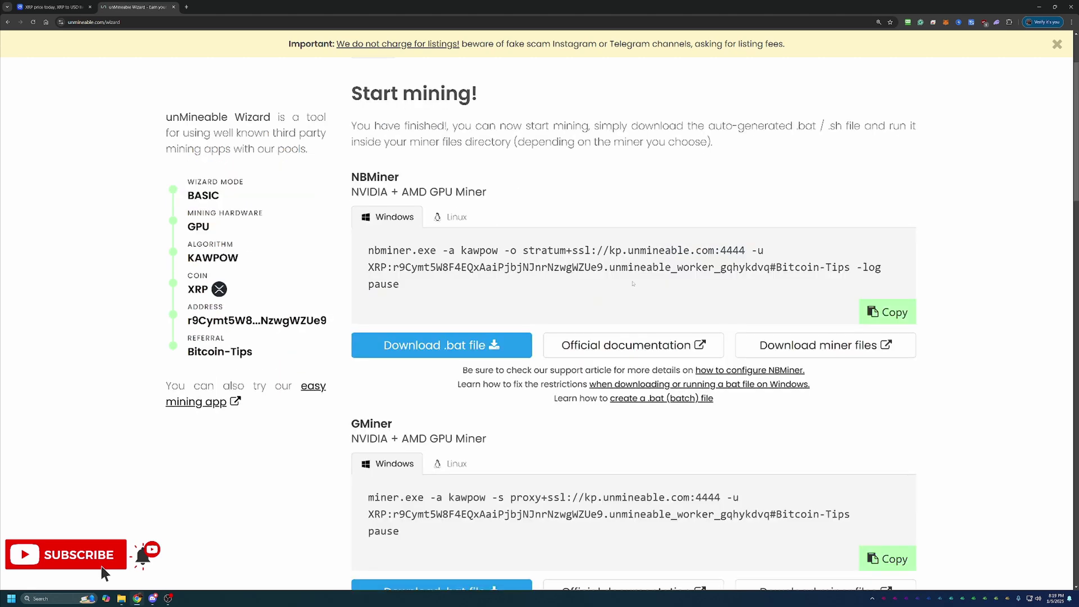
scroll(633, 284, down, 3)
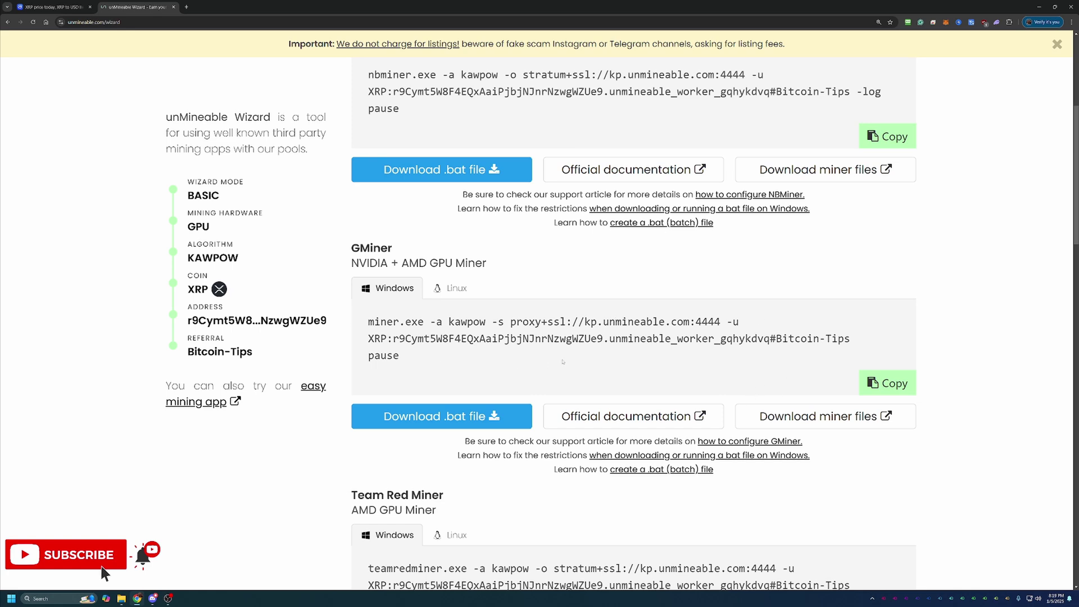
click(809, 428)
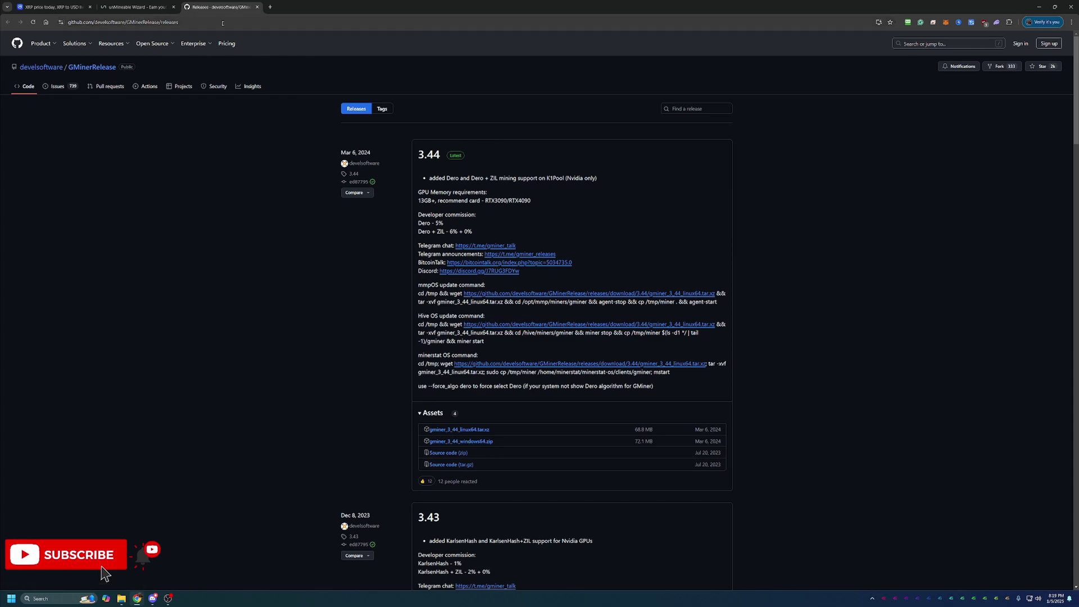
Return to the unMineable wizard showing GMiner's generated Windows kawpow command.
click(135, 7)
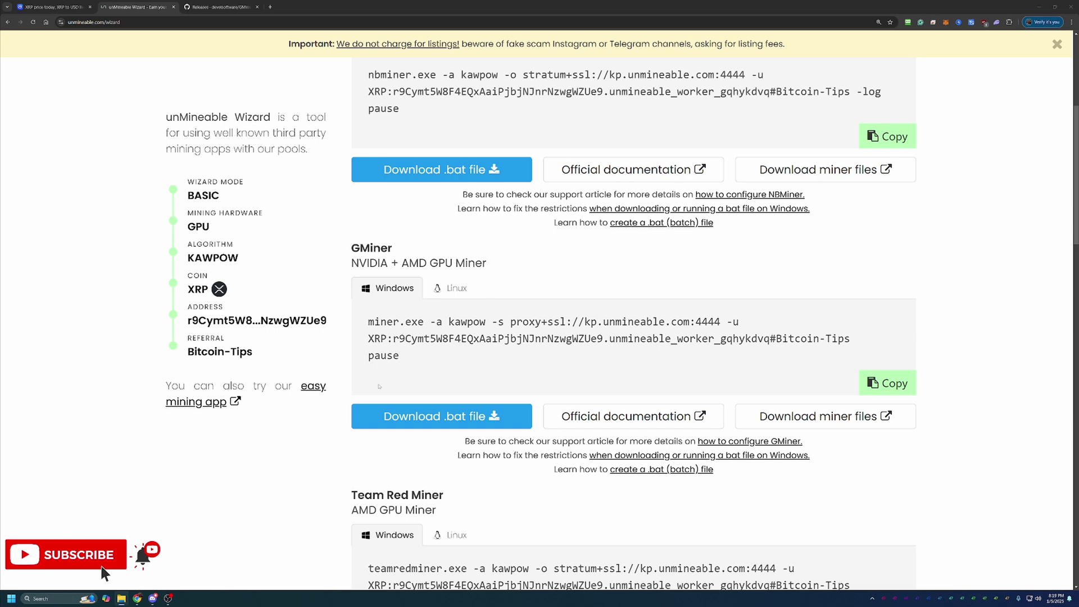
Download GMiner's .bat file, keep it despite the unverified warning, and show it in its folder.
click(415, 423)
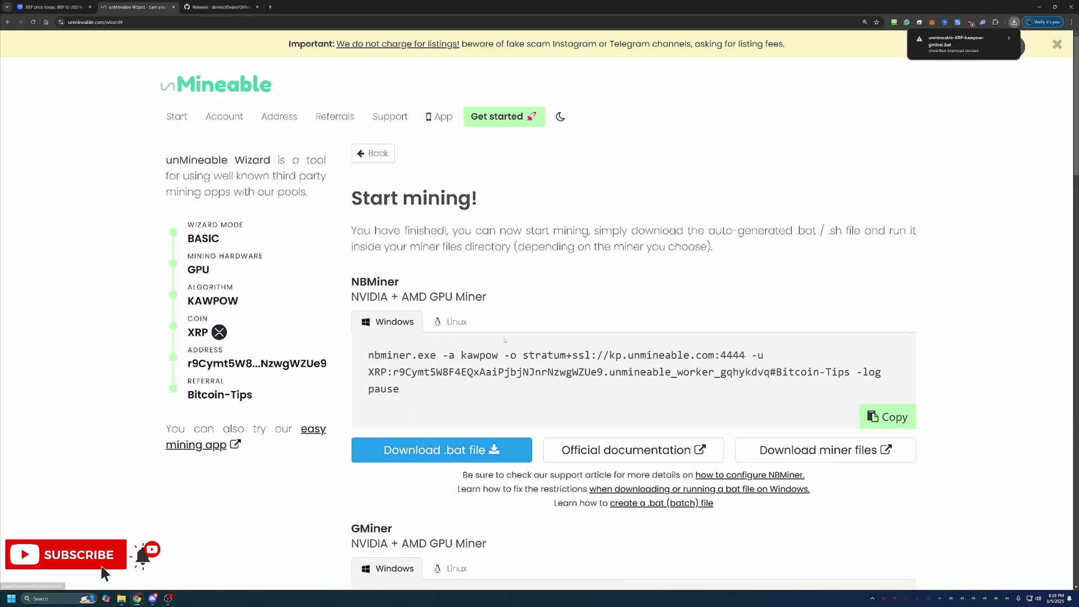
click(960, 48)
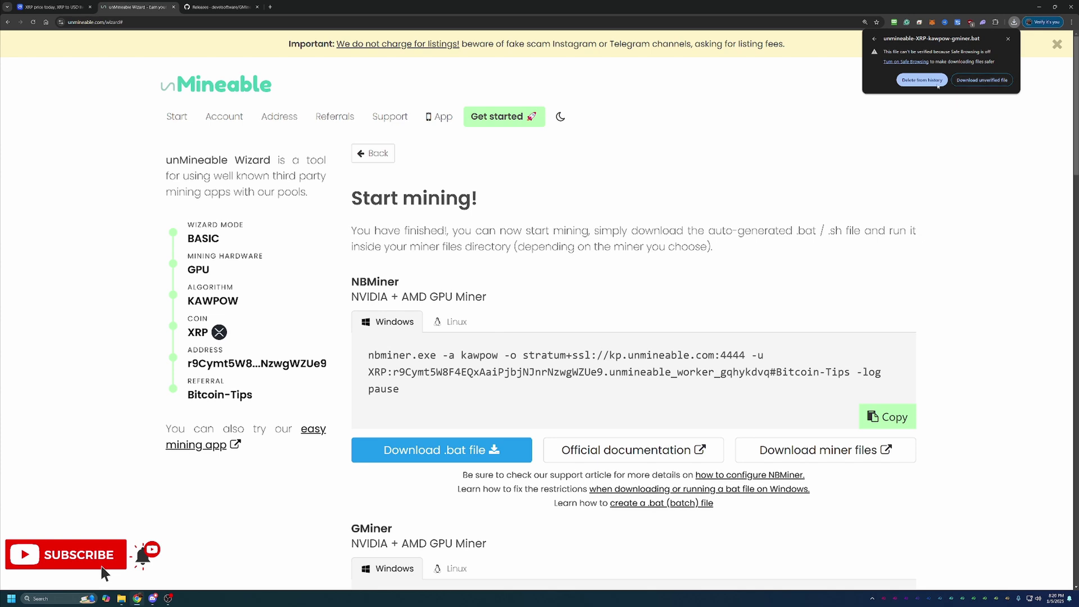
click(983, 82)
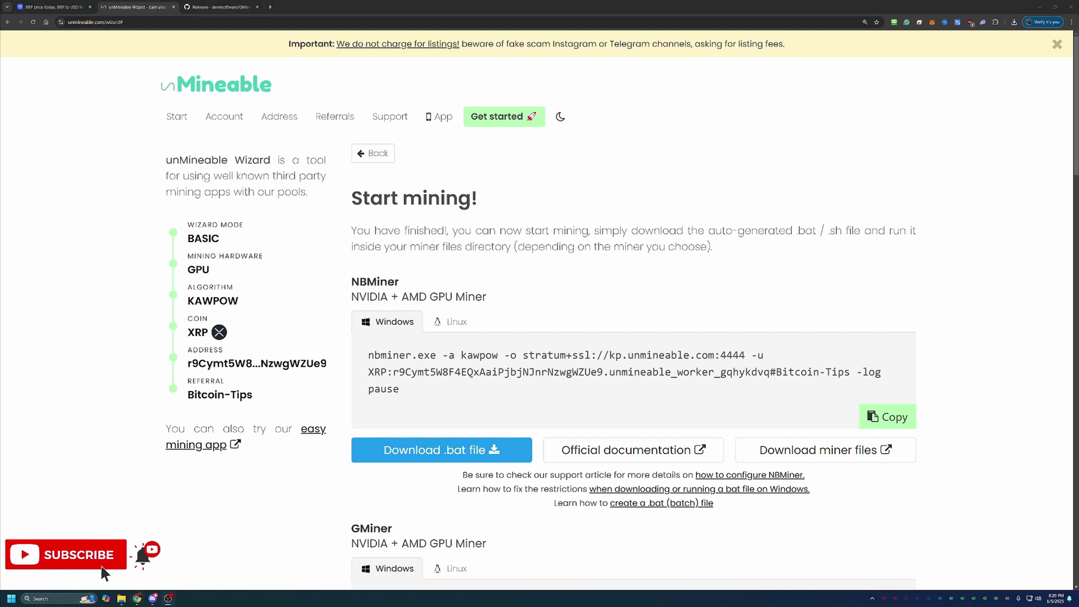
click(1012, 23)
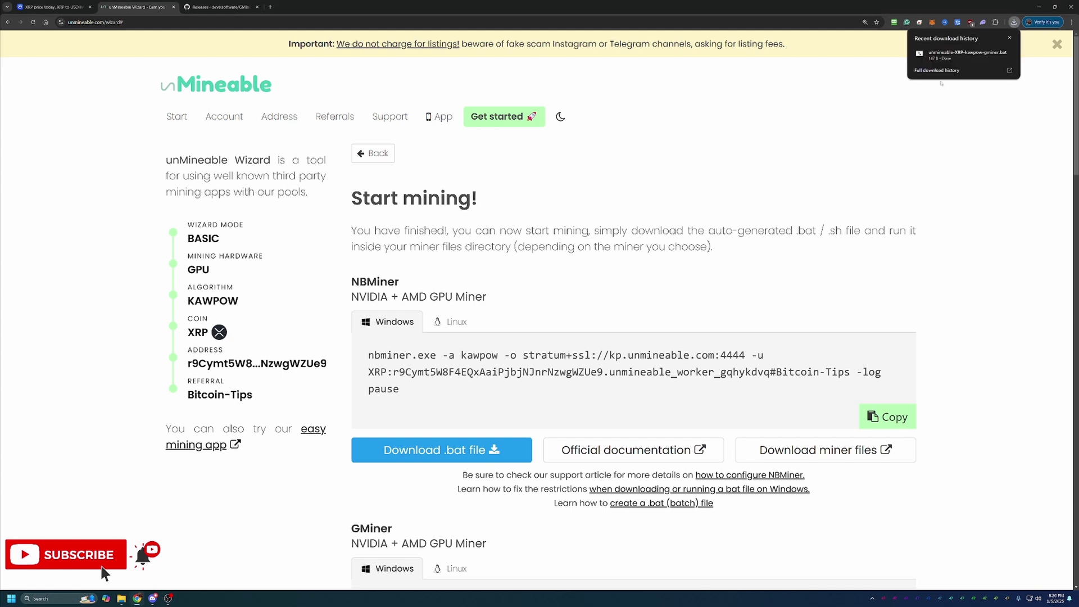
mouse_move(924, 63)
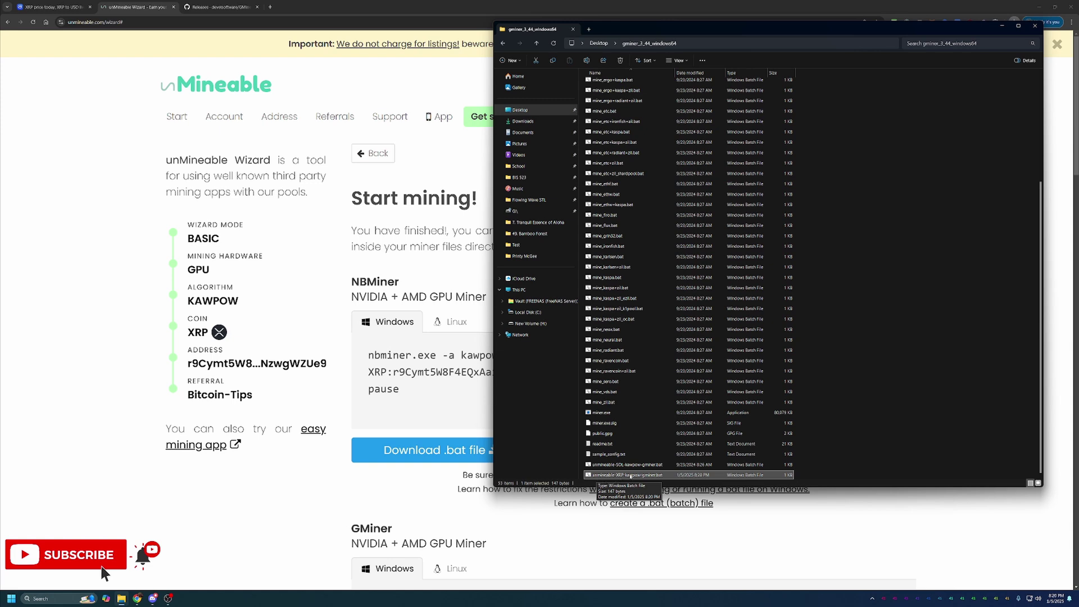
Run unmineable-XRP-kawpow-gminer.bat past the SmartScreen block so GMiner starts mining.
double_click(661, 475)
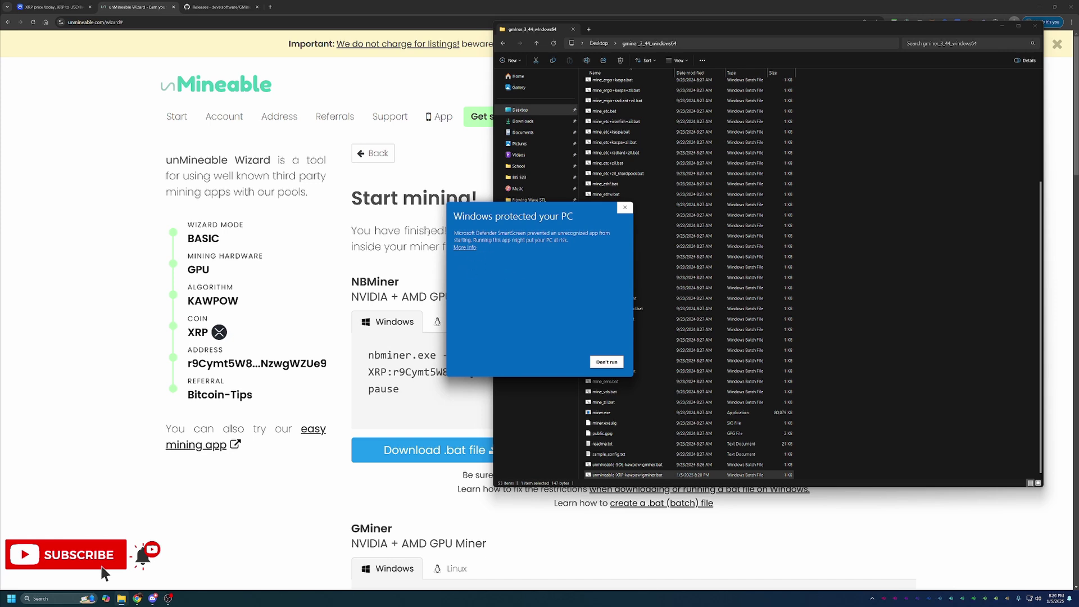
click(468, 247)
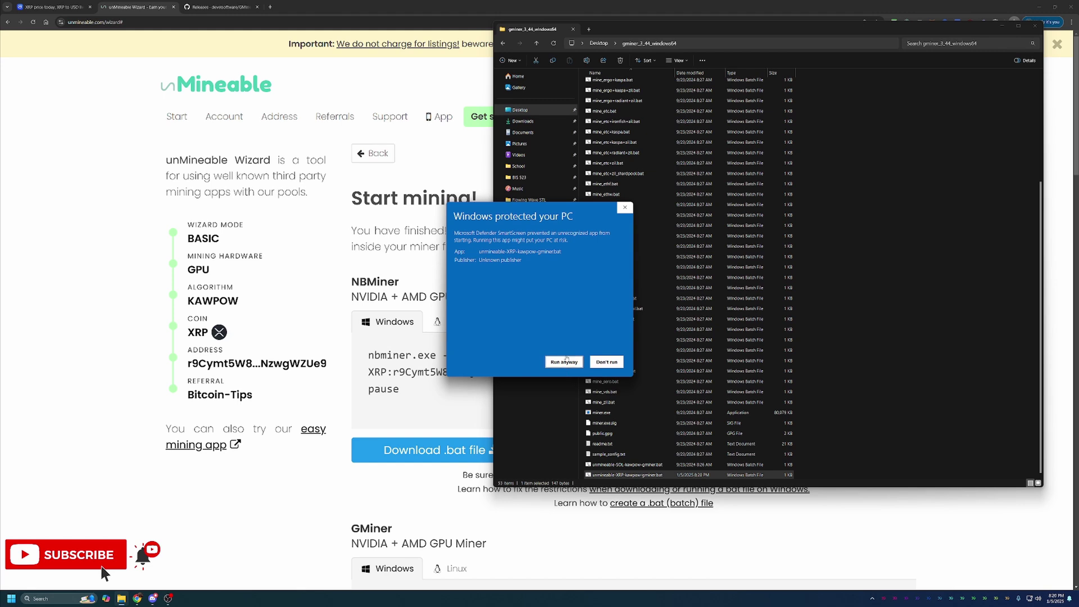
click(564, 362)
click(1035, 26)
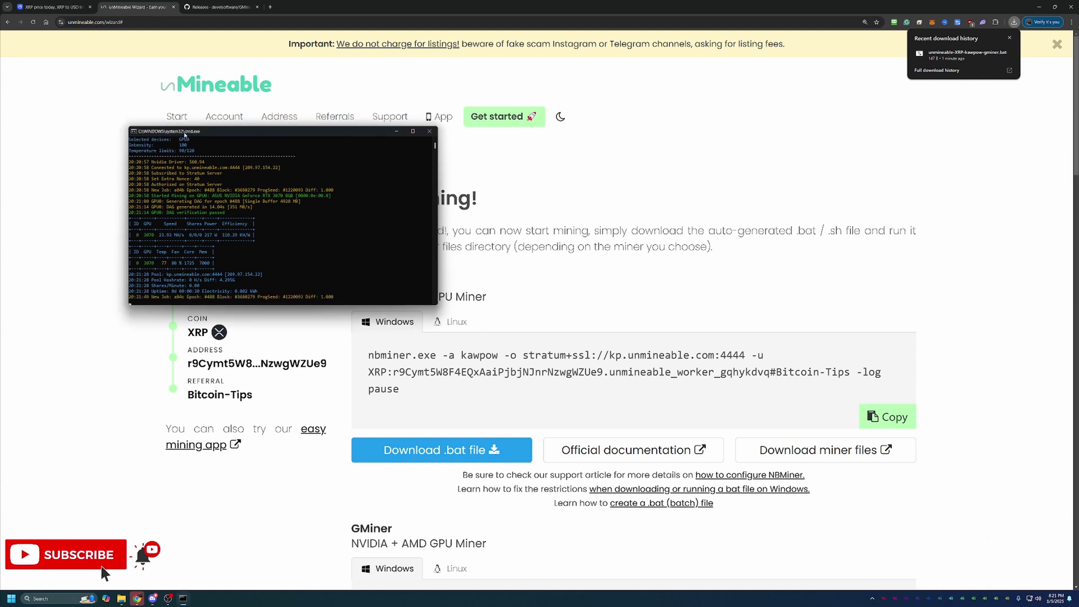
Close the GMiner Command Prompt window and dismiss the recent downloads list.
drag(198, 134, 532, 177)
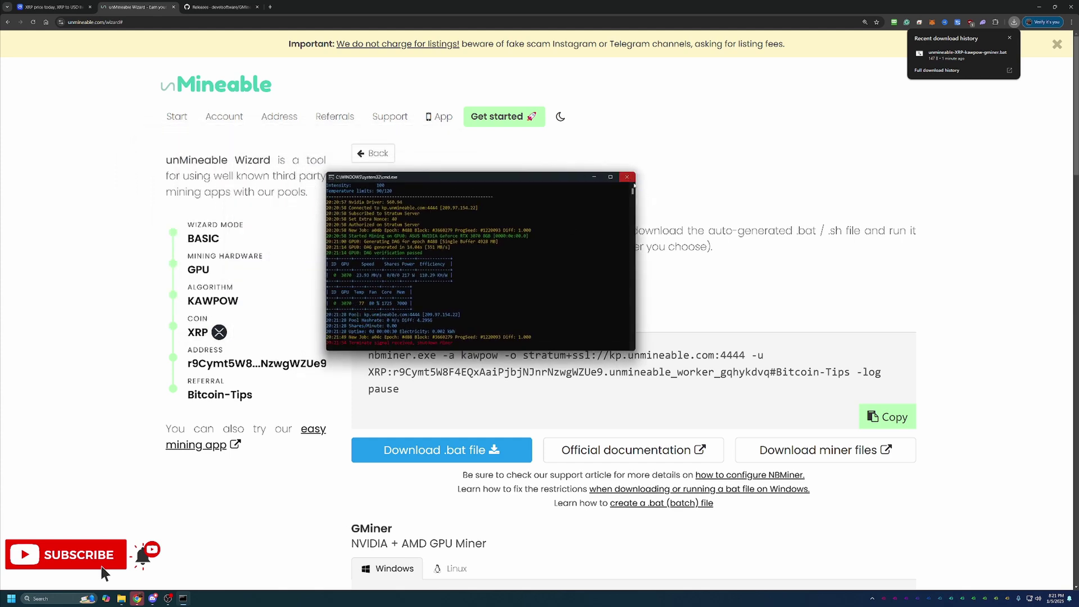
click(627, 177)
click(965, 303)
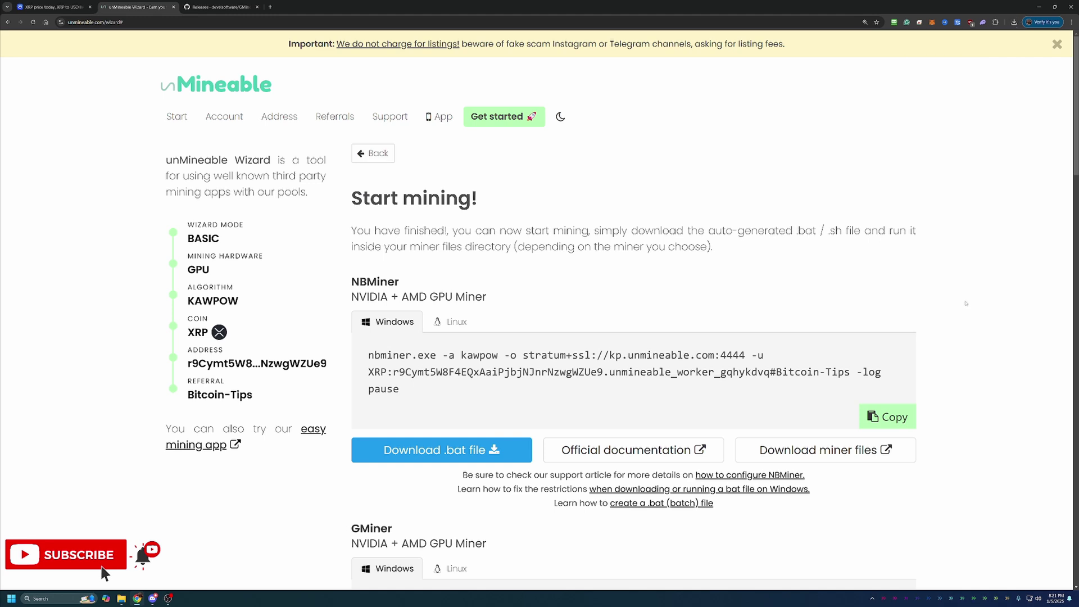